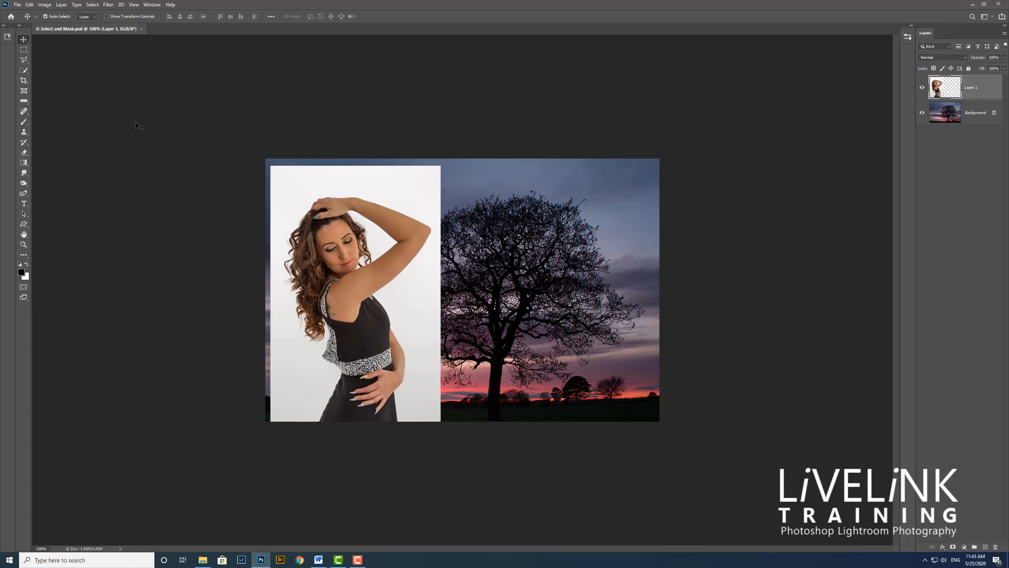
Step: Select the woman on Layer 1 with Select Subject and open the selection in Select and Mask
{"action": "left_click", "coordinate": [24, 71]}
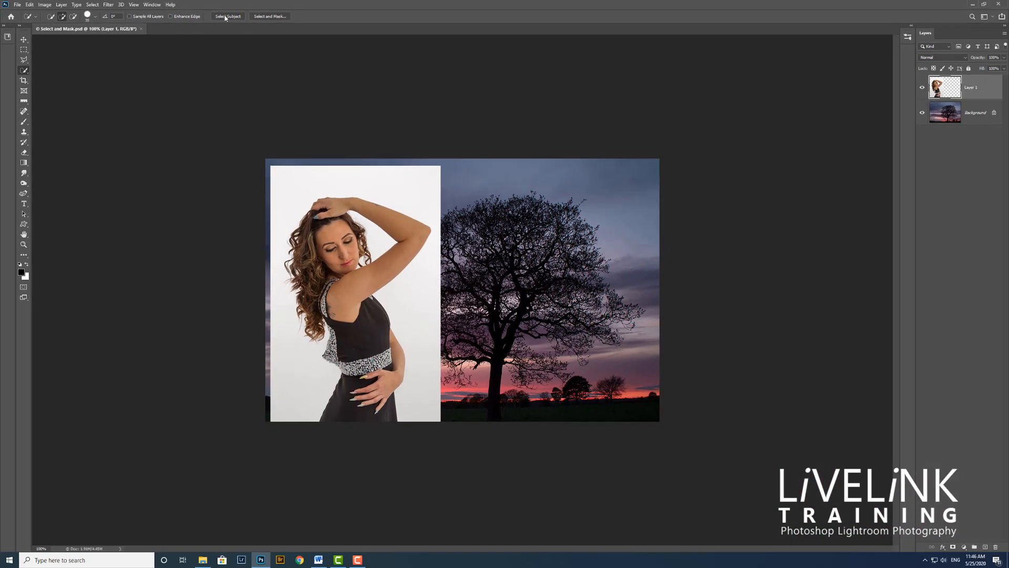
{"action": "left_click", "coordinate": [226, 16]}
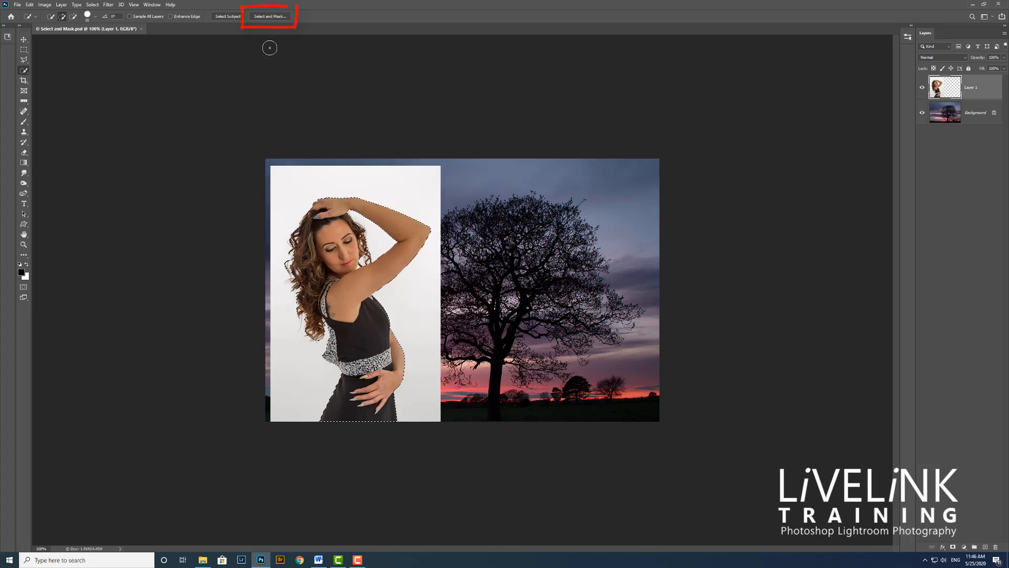
{"action": "left_click", "coordinate": [271, 16]}
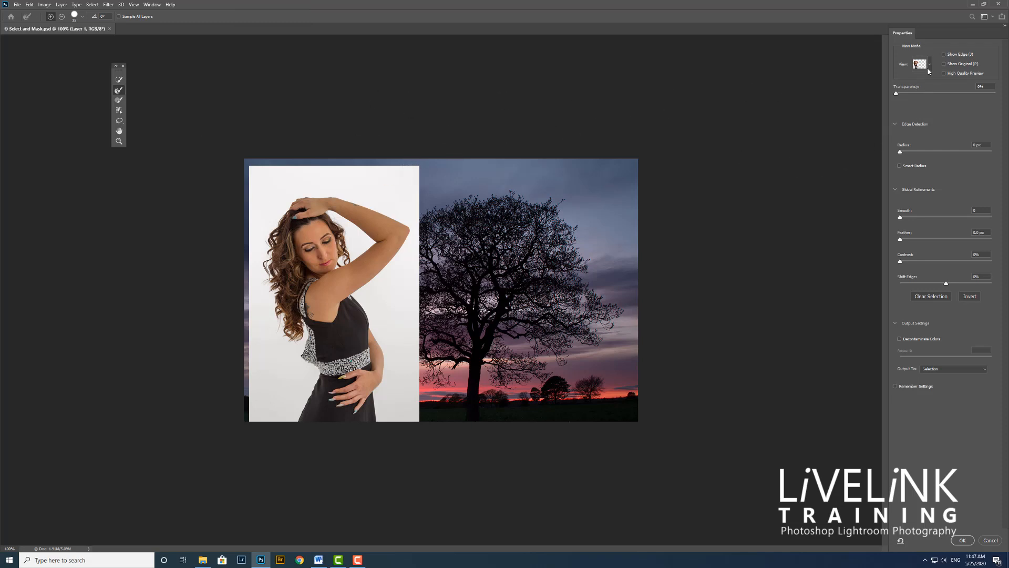
Step: Set the preview transparency to 100% and use Show Edge while setting the edge detection radius to 3 px
{"action": "left_click_drag", "start_coordinate": [897, 94], "coordinate": [998, 94]}
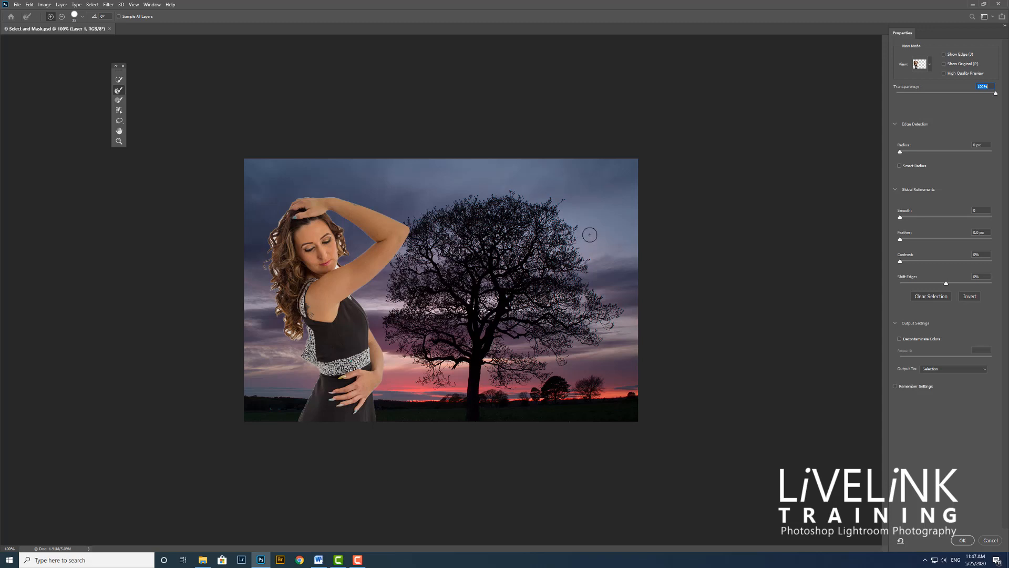
{"action": "left_click", "coordinate": [946, 55]}
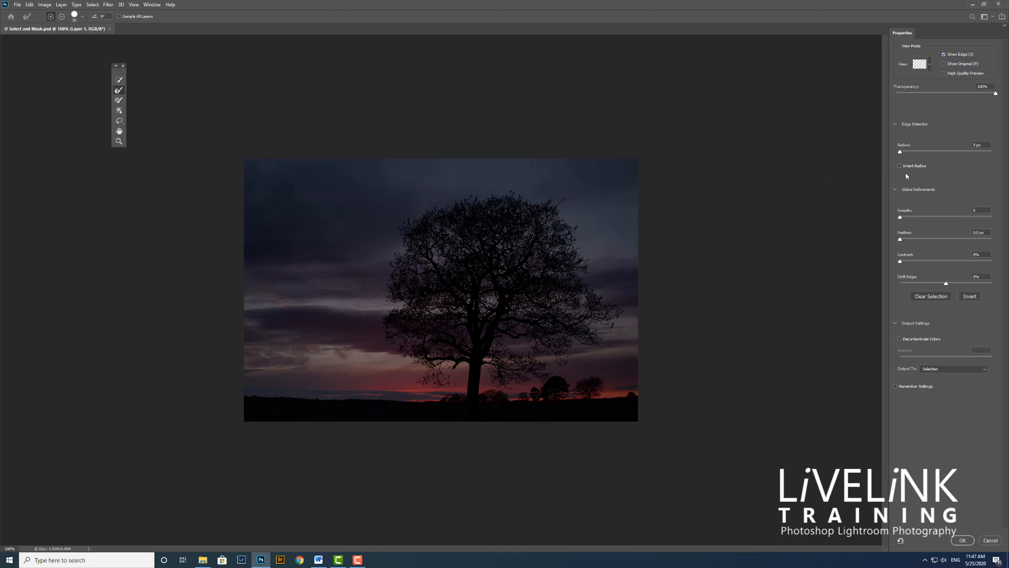
{"action": "left_click_drag", "start_coordinate": [903, 154], "coordinate": [908, 151]}
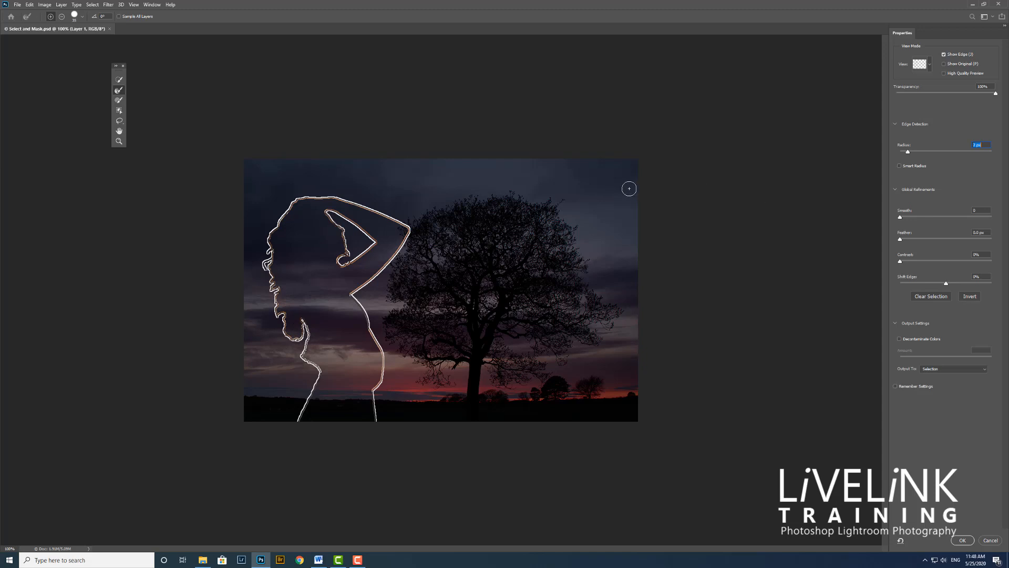
{"action": "left_click", "coordinate": [944, 55]}
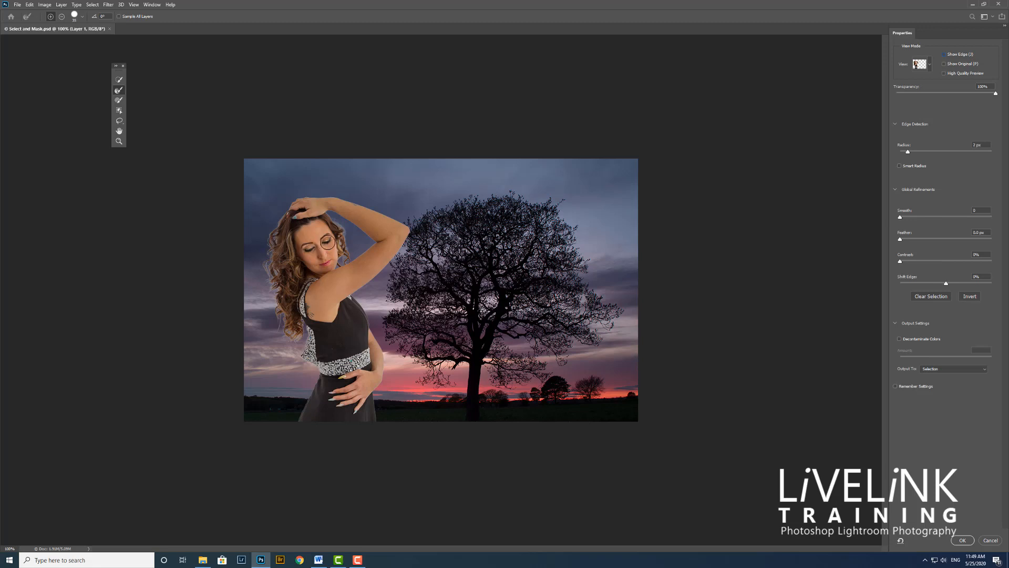
Step: Inspect the refined hair area with Show Edge and compare the Onion Skin preview at 0% and 100% transparency
{"action": "left_click", "coordinate": [945, 55]}
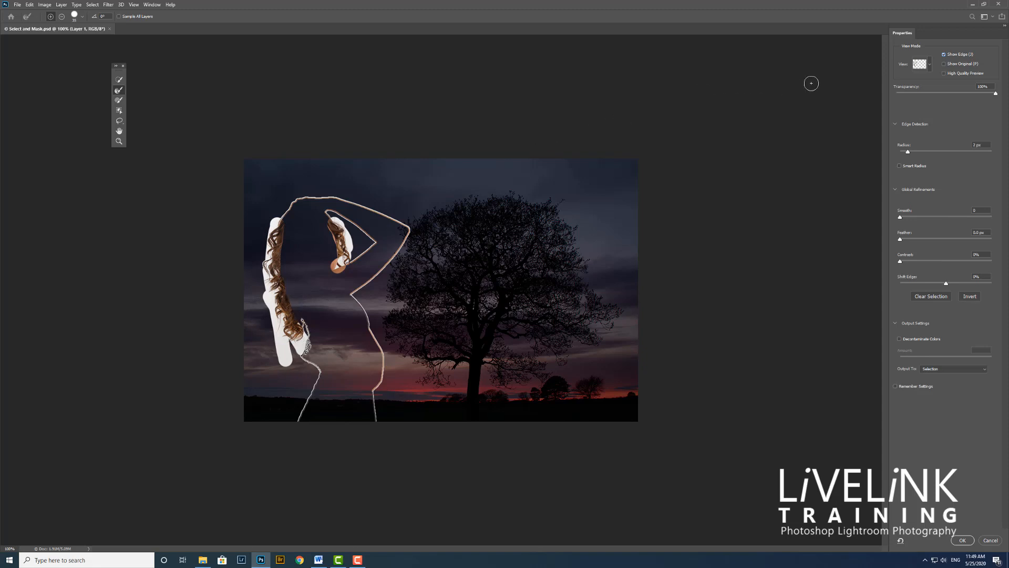
{"action": "key", "text": "j"}
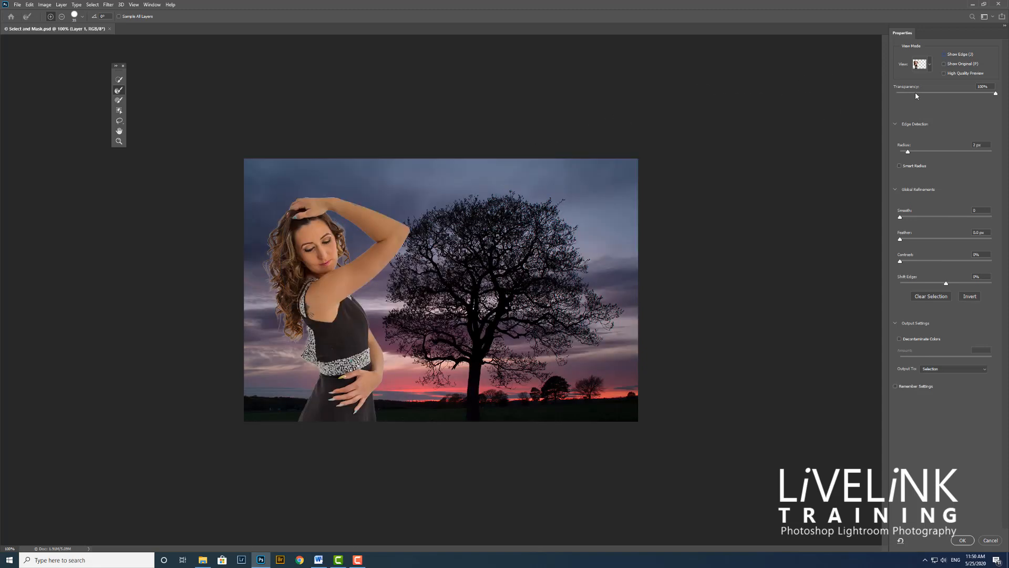
{"action": "left_click", "coordinate": [921, 64]}
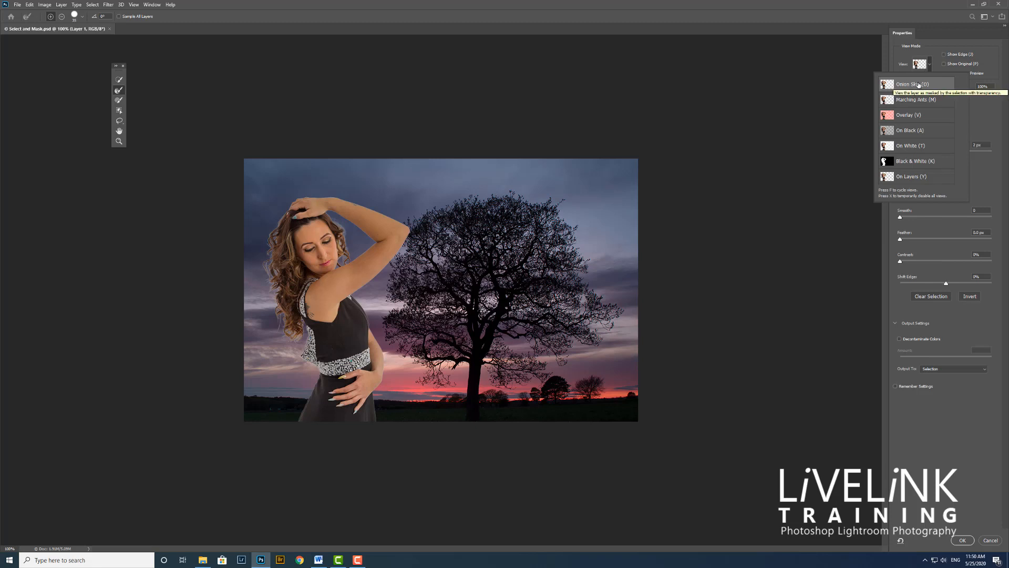
{"action": "left_click", "coordinate": [807, 96]}
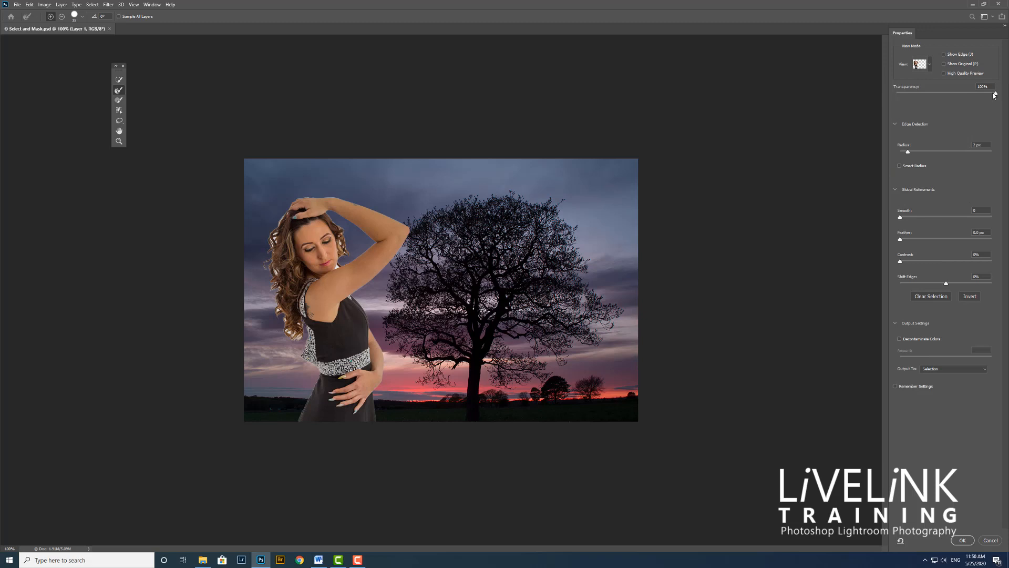
{"action": "left_click_drag", "start_coordinate": [994, 94], "coordinate": [898, 97]}
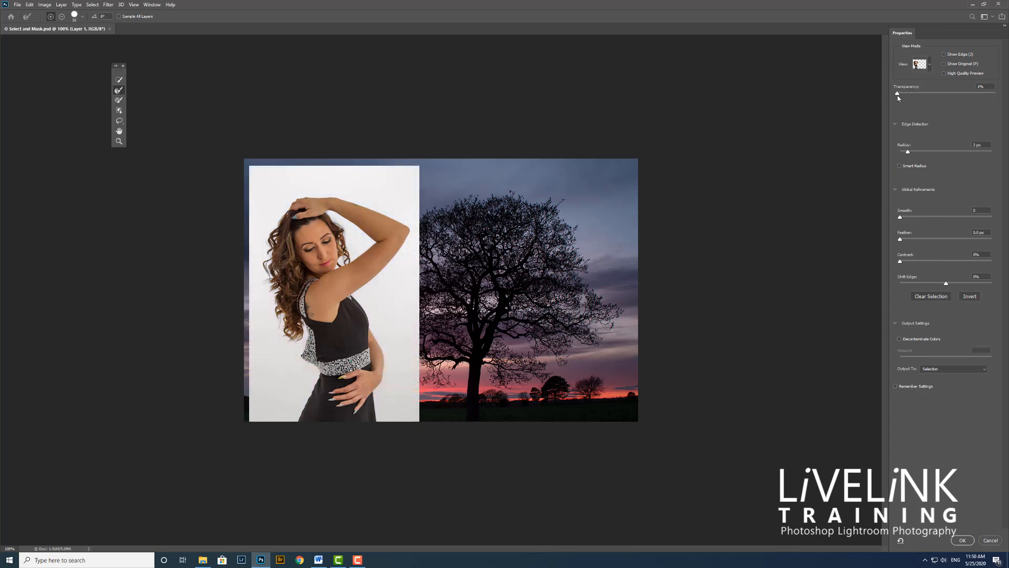
{"action": "left_click_drag", "start_coordinate": [903, 95], "coordinate": [1000, 98]}
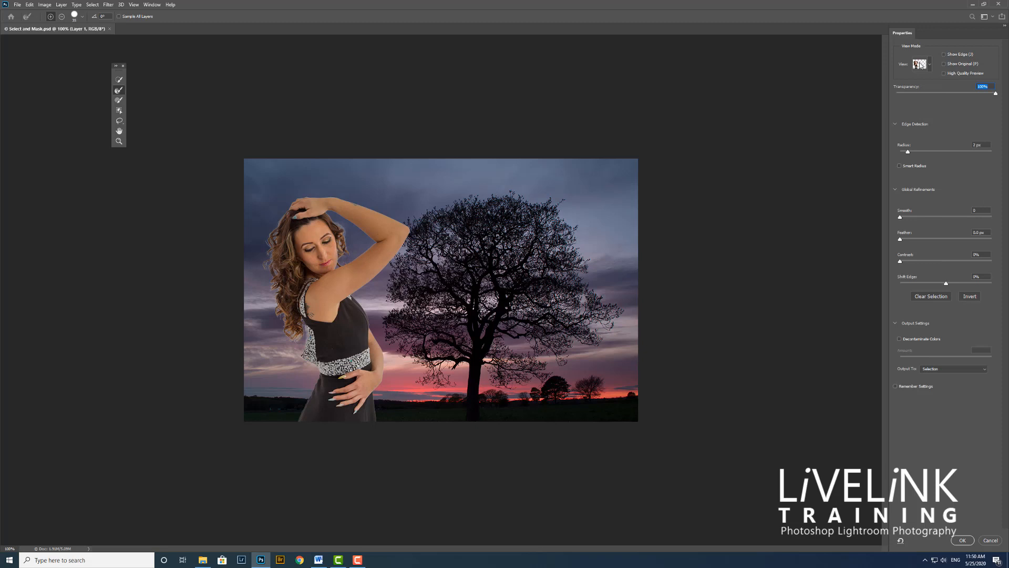
{"action": "left_click", "coordinate": [929, 65]}
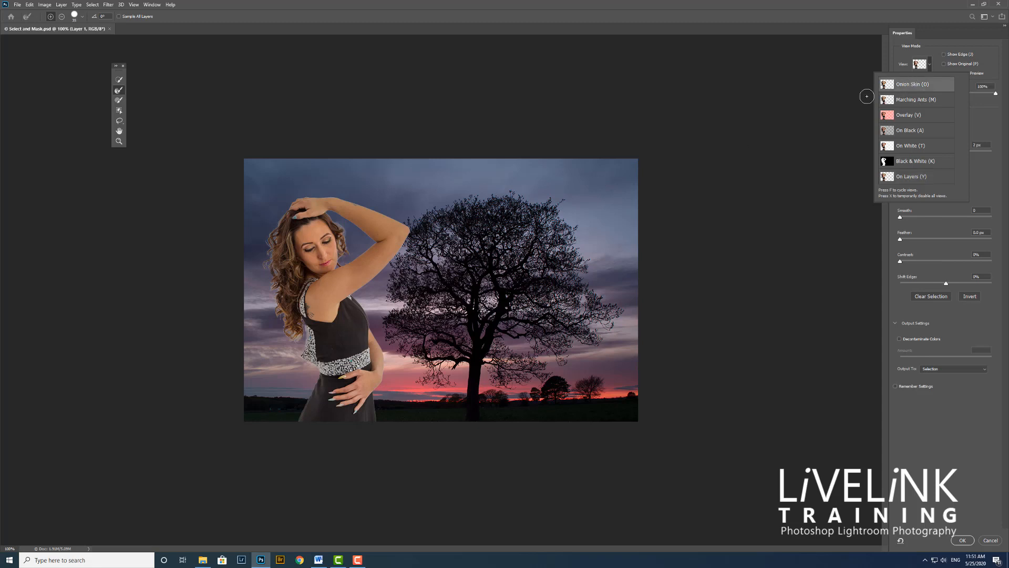
{"action": "left_click", "coordinate": [831, 102]}
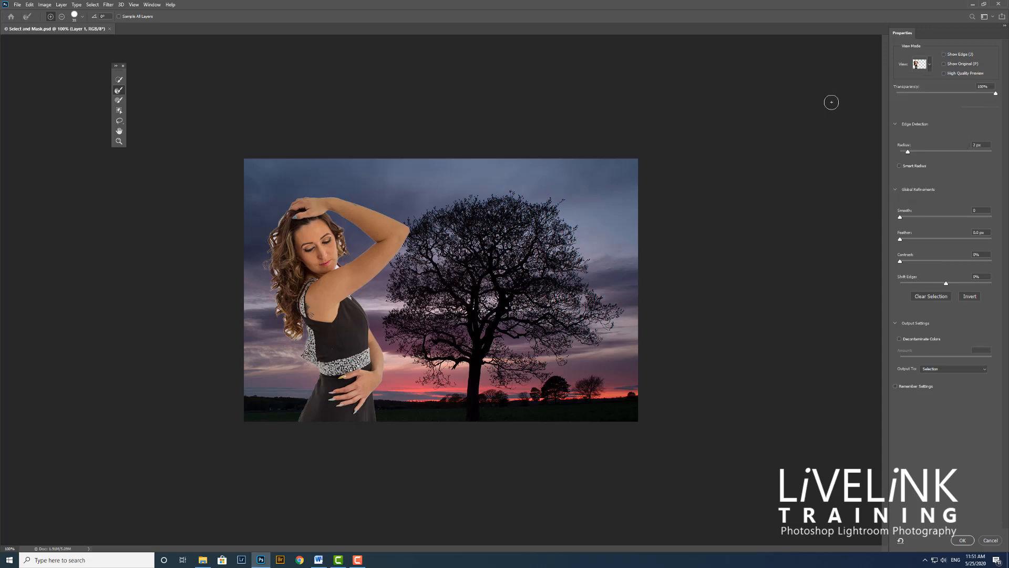
{"action": "left_click", "coordinate": [1001, 94]}
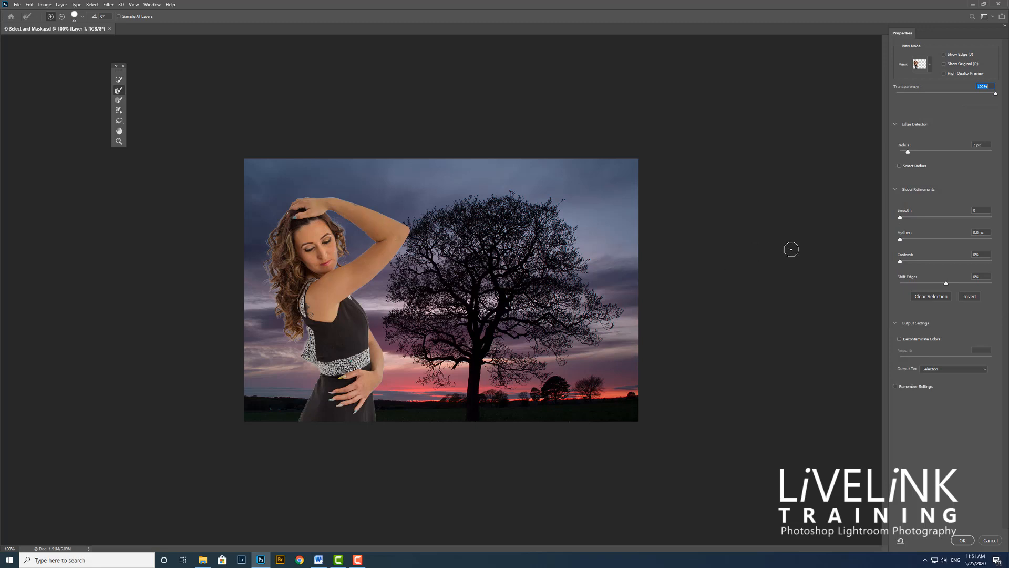
Step: Set the selection's Feather to 0.5 px and Contrast to 4%
{"action": "left_click", "coordinate": [903, 240]}
{"action": "left_click", "coordinate": [904, 262]}
Step: Try Shift Edge at -100% and +100% on the woman's outline, and reset it to 0%
{"action": "left_click_drag", "start_coordinate": [944, 285], "coordinate": [887, 290]}
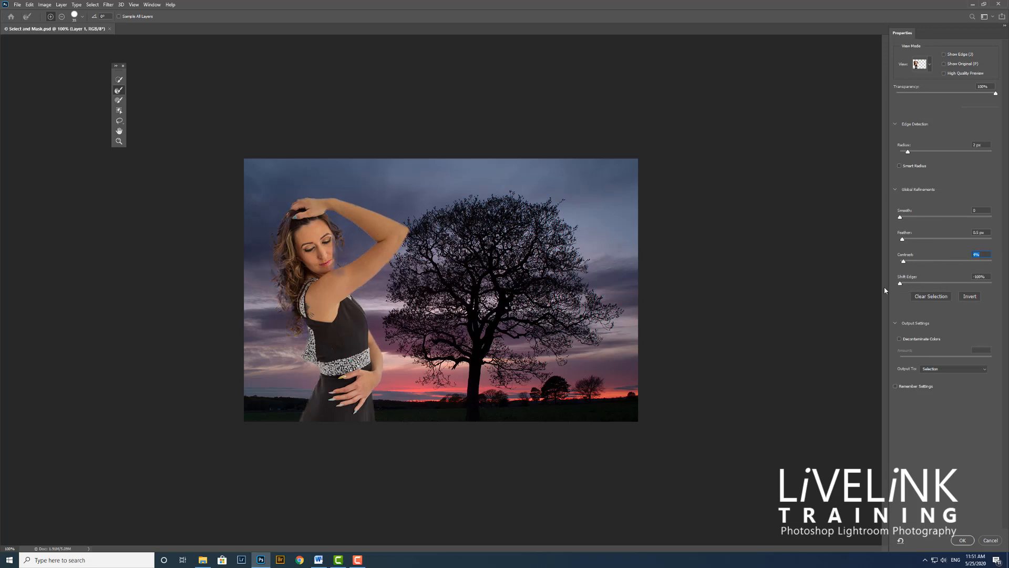
{"action": "left_click_drag", "start_coordinate": [900, 284], "coordinate": [993, 283]}
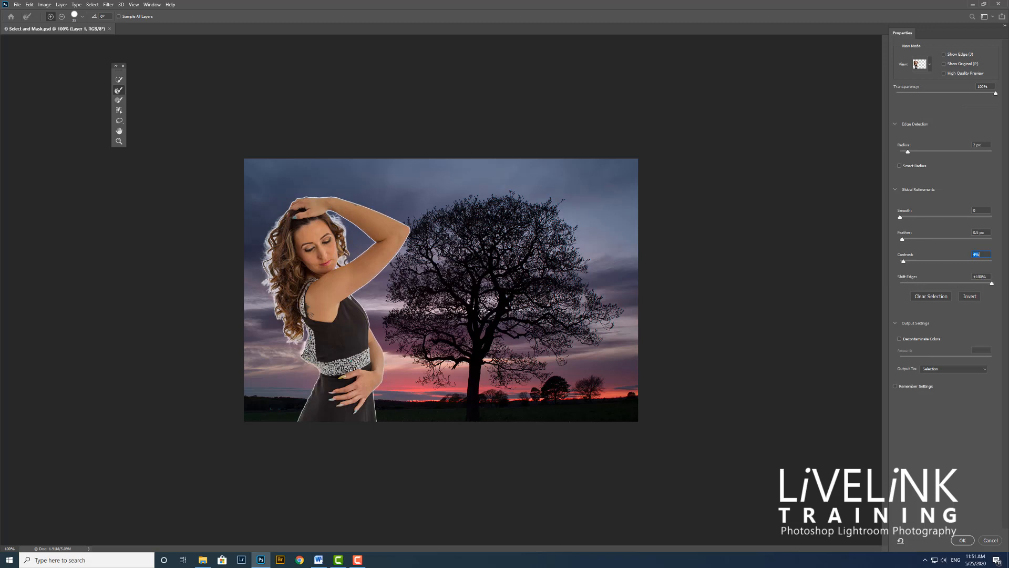
{"action": "left_click_drag", "start_coordinate": [1007, 295], "coordinate": [934, 293]}
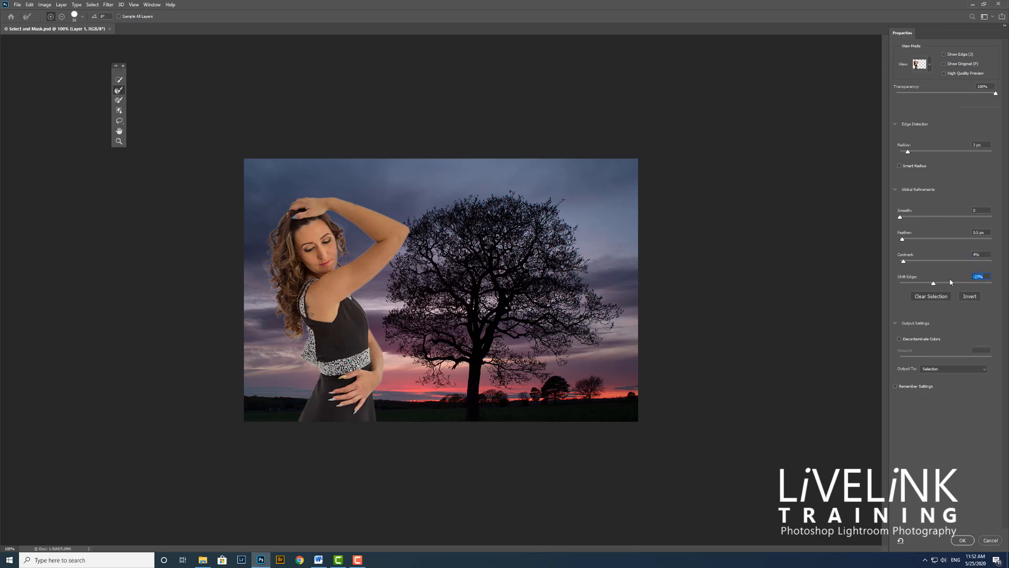
{"action": "type", "text": "0"}
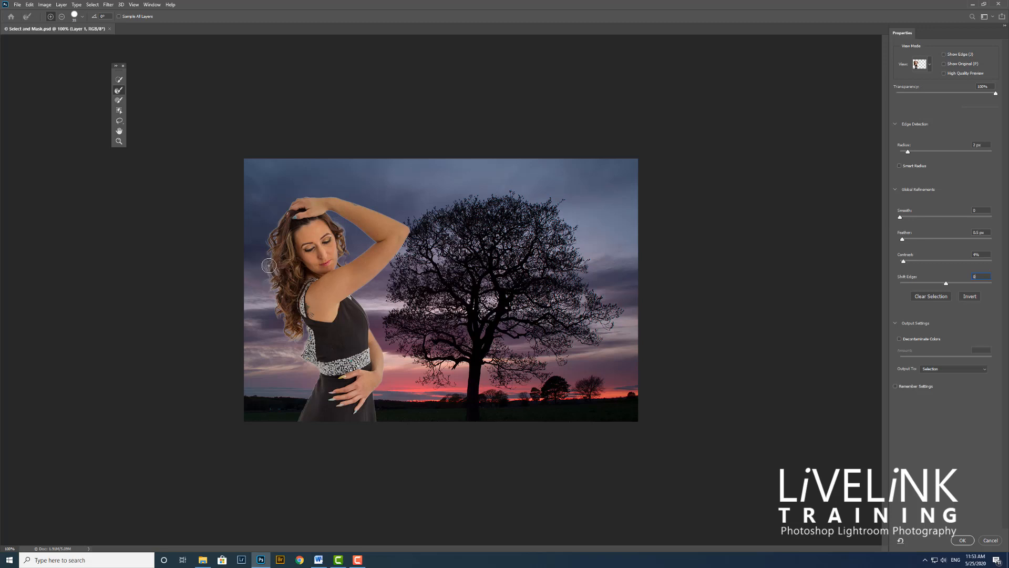
Step: Decontaminate the fringe colors at 100% and output the cutout as a New Layer with Layer Mask
{"action": "left_click", "coordinate": [899, 339]}
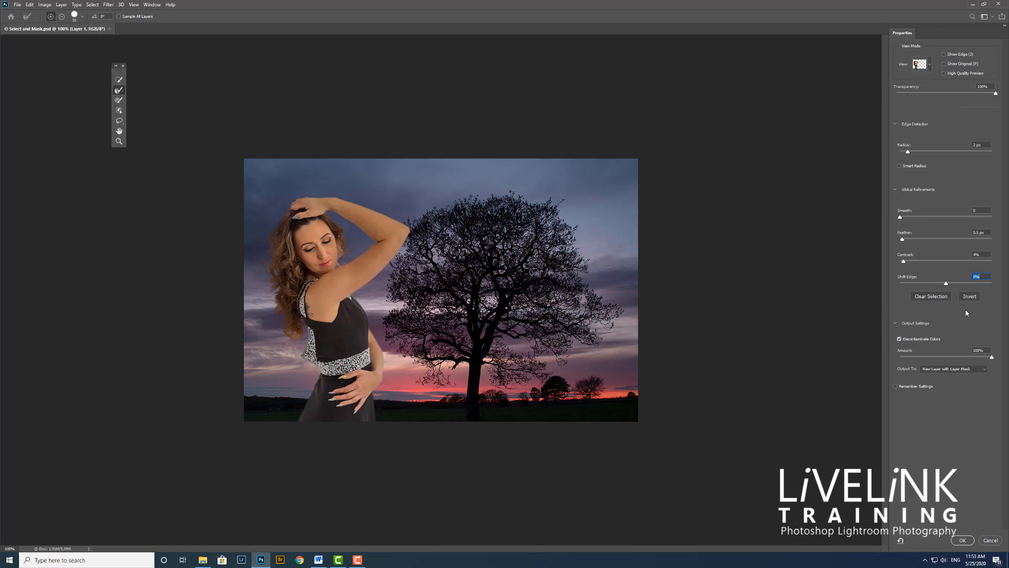
{"action": "left_click_drag", "start_coordinate": [992, 358], "coordinate": [993, 357]}
{"action": "left_click", "coordinate": [983, 370]}
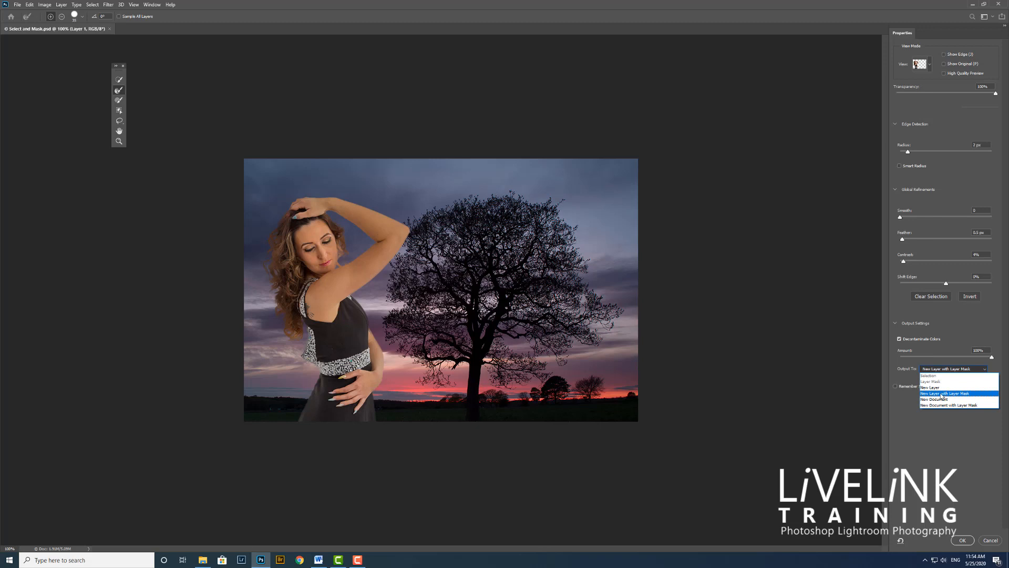
{"action": "left_click", "coordinate": [941, 393]}
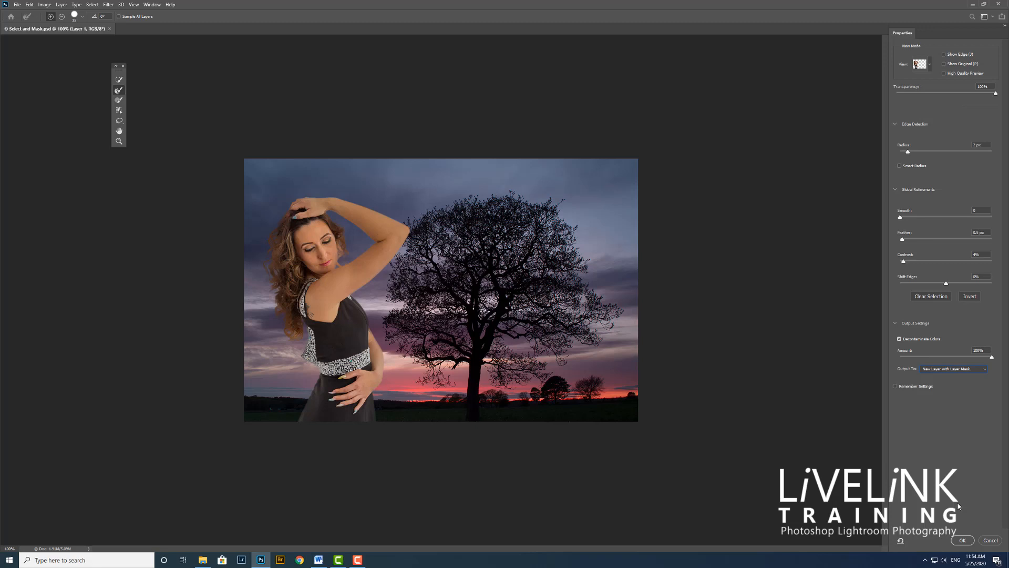
{"action": "left_click", "coordinate": [962, 540]}
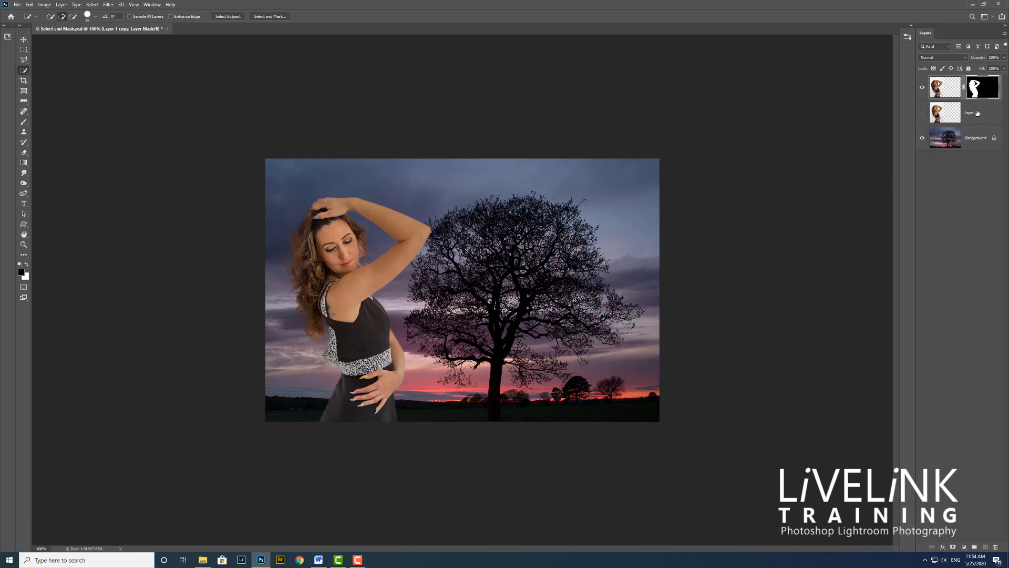
Step: Delete the original, unmasked Layer 1, keeping the masked copy and the Background
{"action": "left_click", "coordinate": [922, 114]}
{"action": "left_click", "coordinate": [985, 119]}
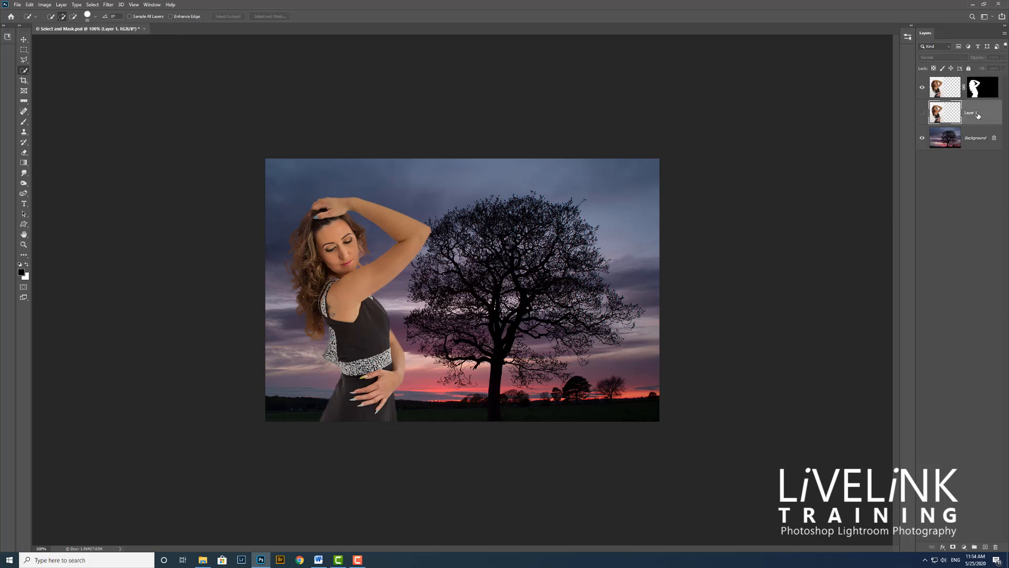
{"action": "left_click_drag", "start_coordinate": [986, 118], "coordinate": [994, 547]}
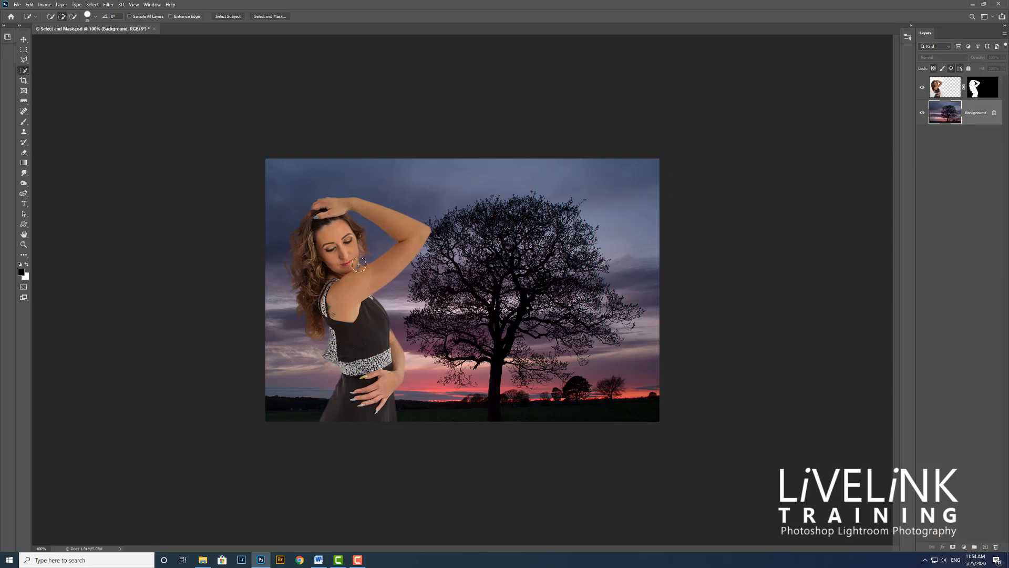